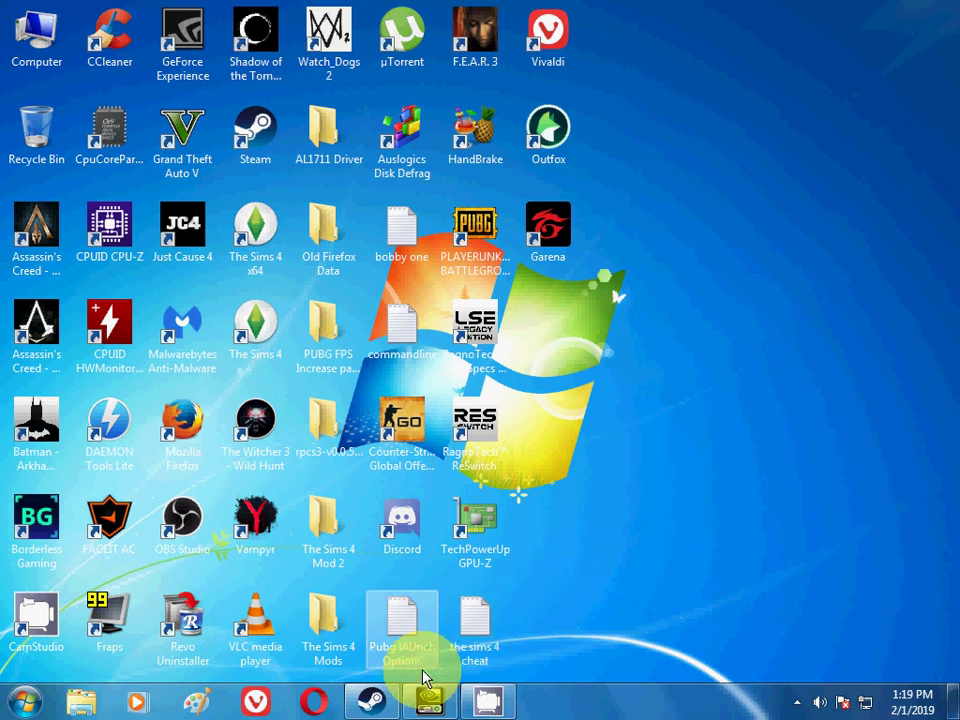
- Switch to Steam and open the properties of PLAYERUNKNOWN'S BATTLEGROUNDS from the game library
left_click(387, 705)
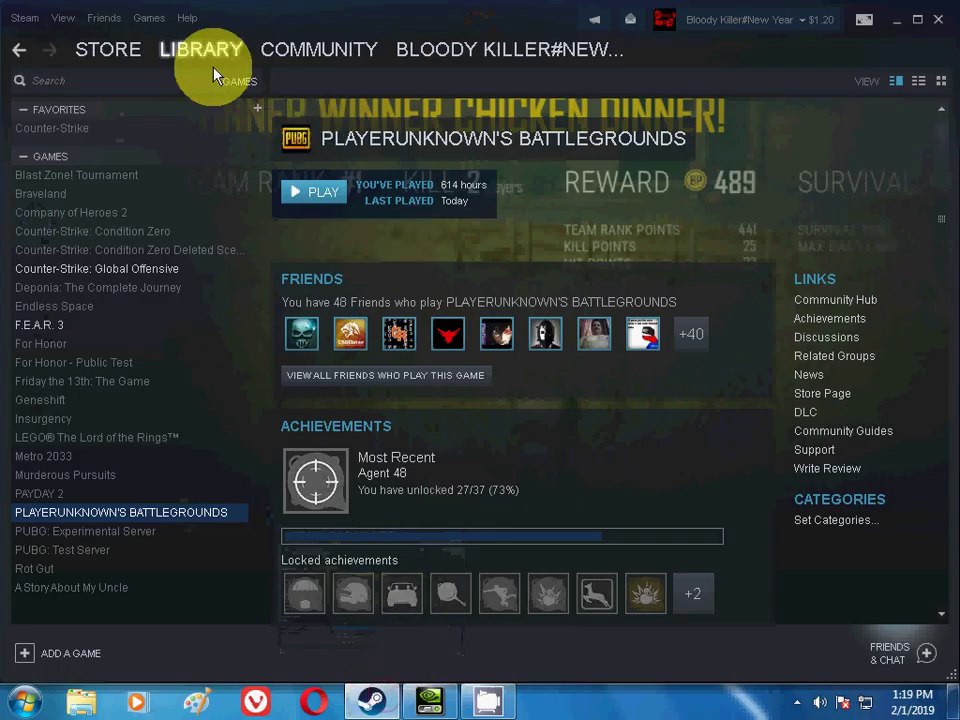
mouse_move(208, 72)
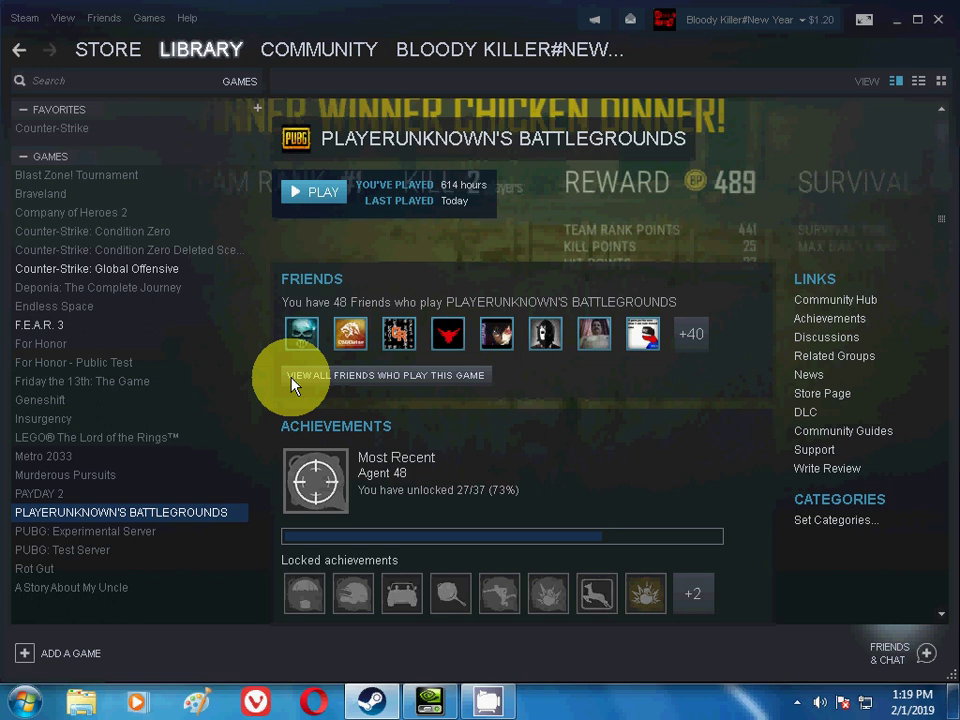
right_click(227, 513)
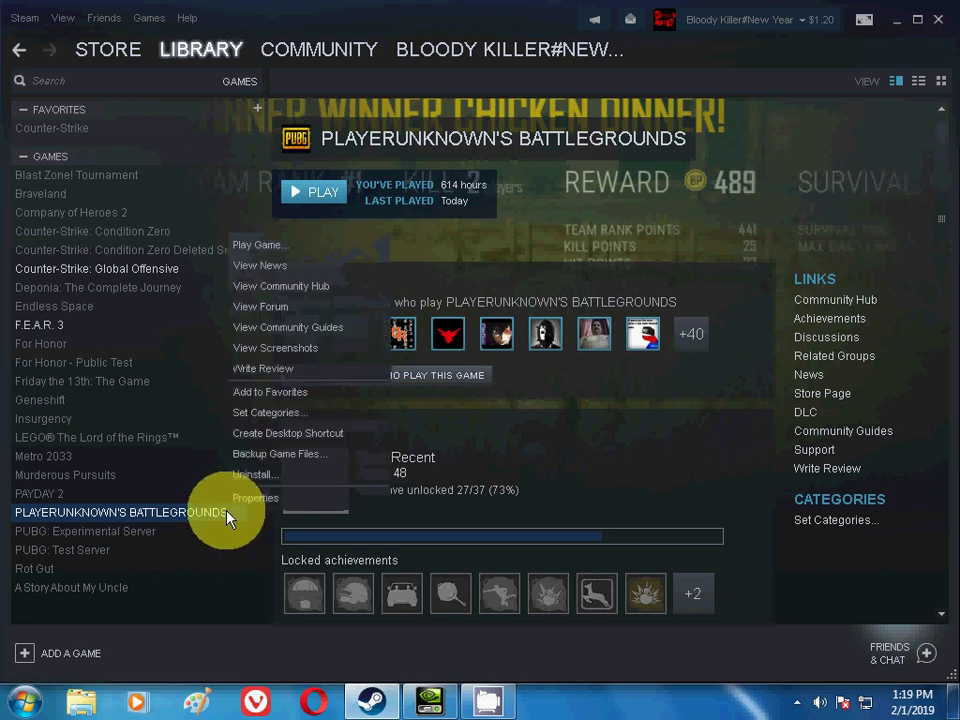
left_click(280, 497)
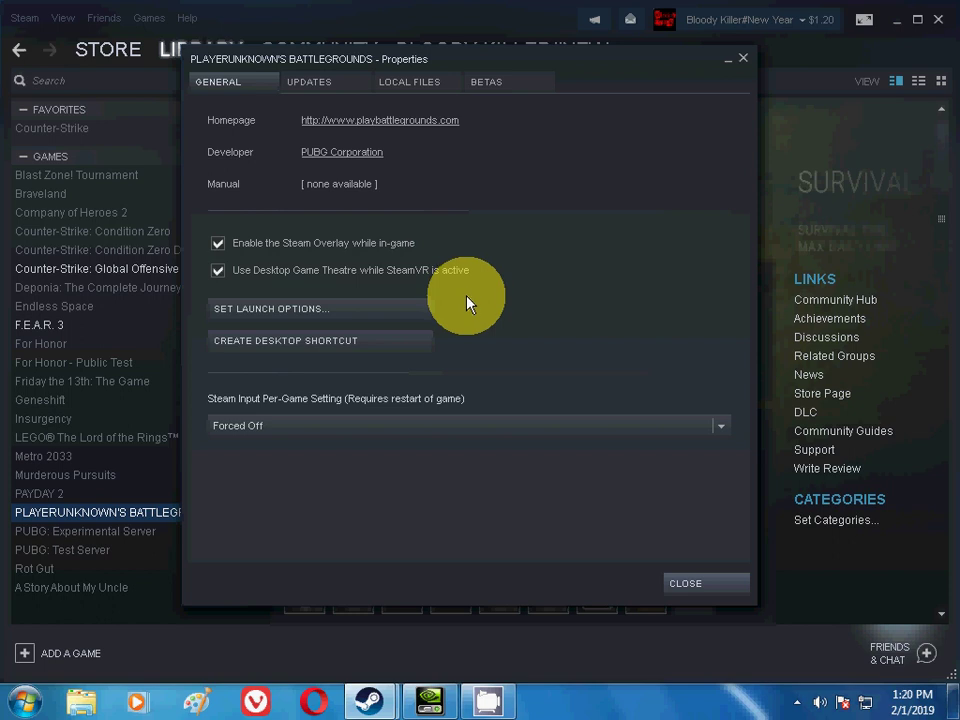
- Open the game's launch options and look through the existing option text
left_click(396, 312)
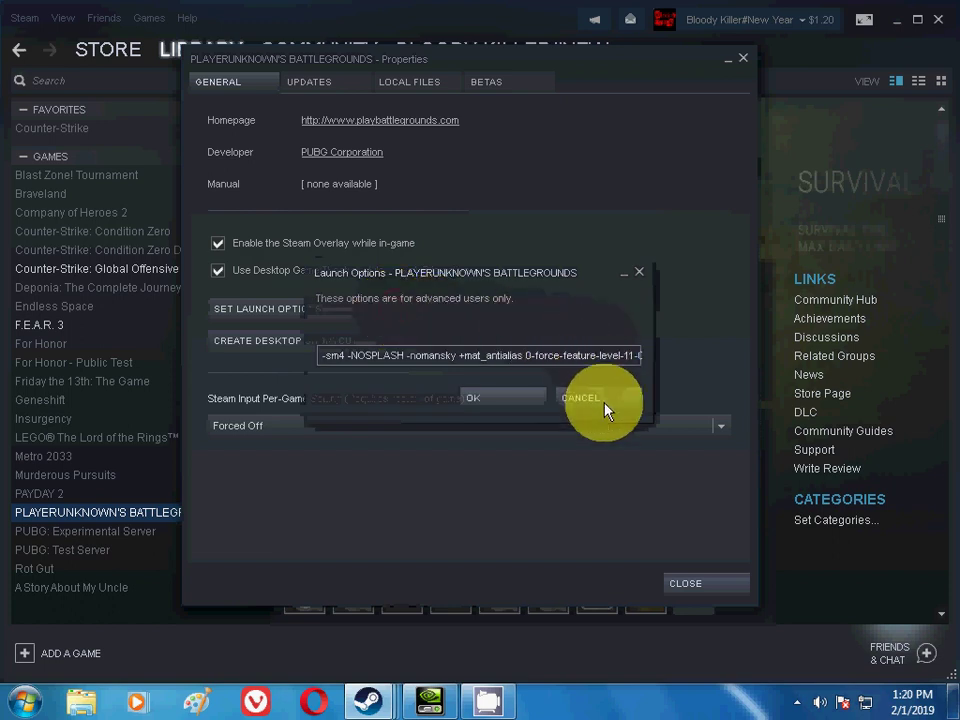
left_click(590, 398)
left_click(366, 310)
left_click_drag(640, 357, 305, 360)
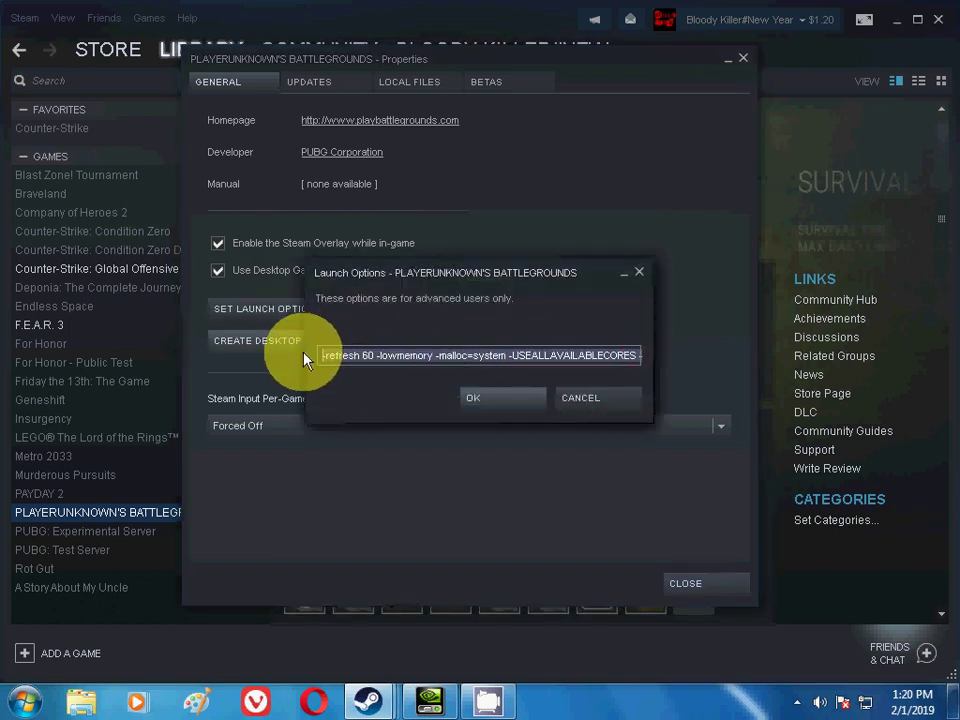
left_click(557, 356)
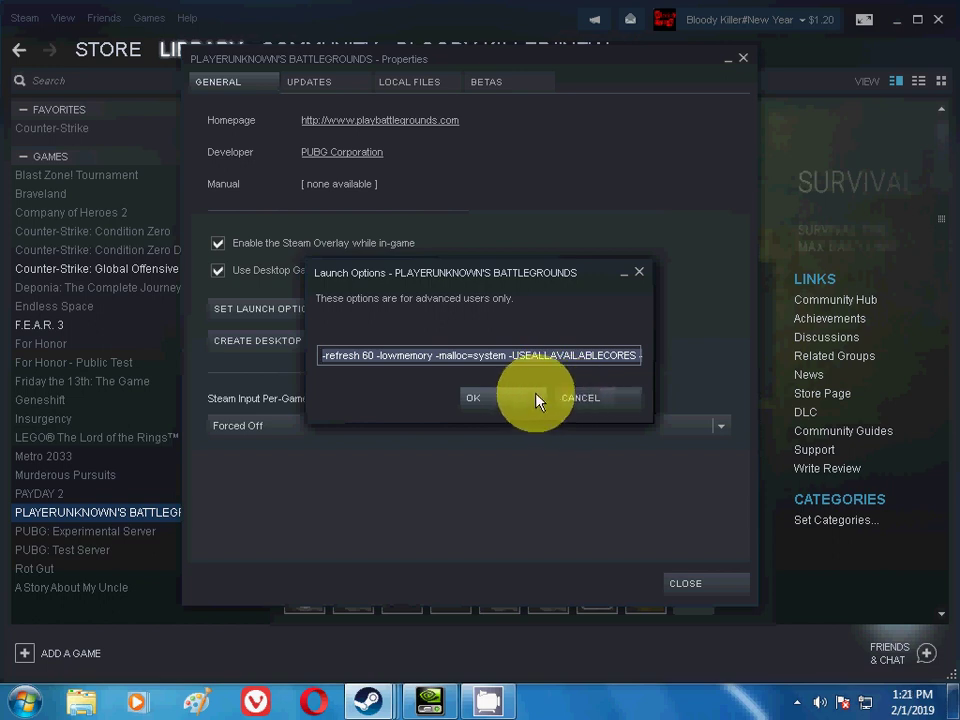
- Set the launch options to "-refresh 60 -lowmemory -malloc=system -USEALLAVAILABLECORES -sm4 -NOSPLASH -nomansky +mat_antialias 0-force-feature-level-11-0" and accept them
left_click_drag(624, 355, 320, 355)
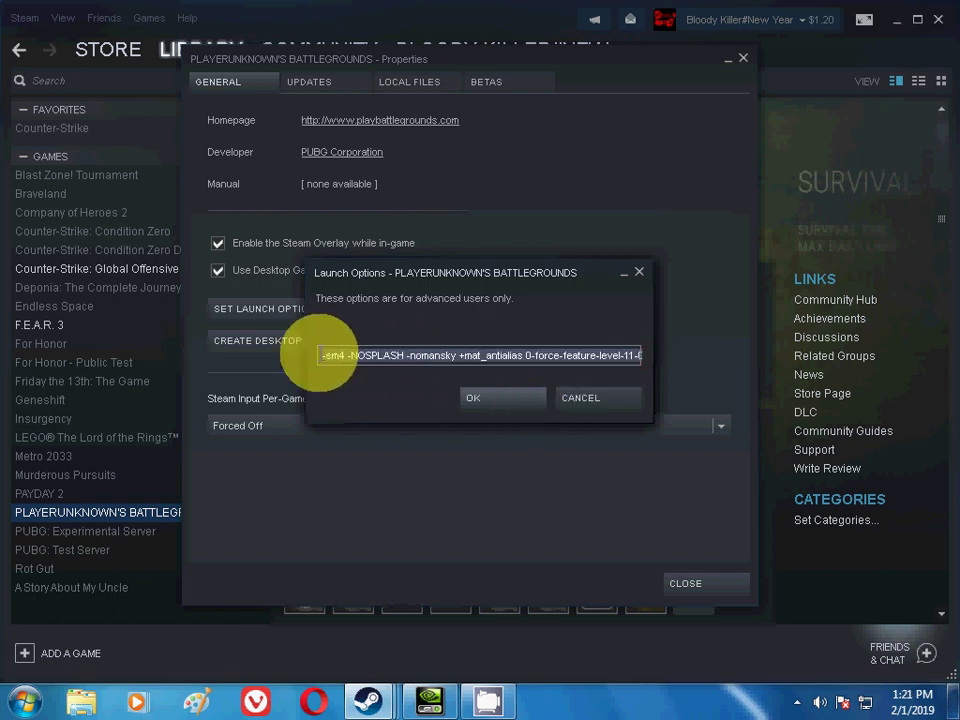
key("ctrl+v")
left_click(372, 355)
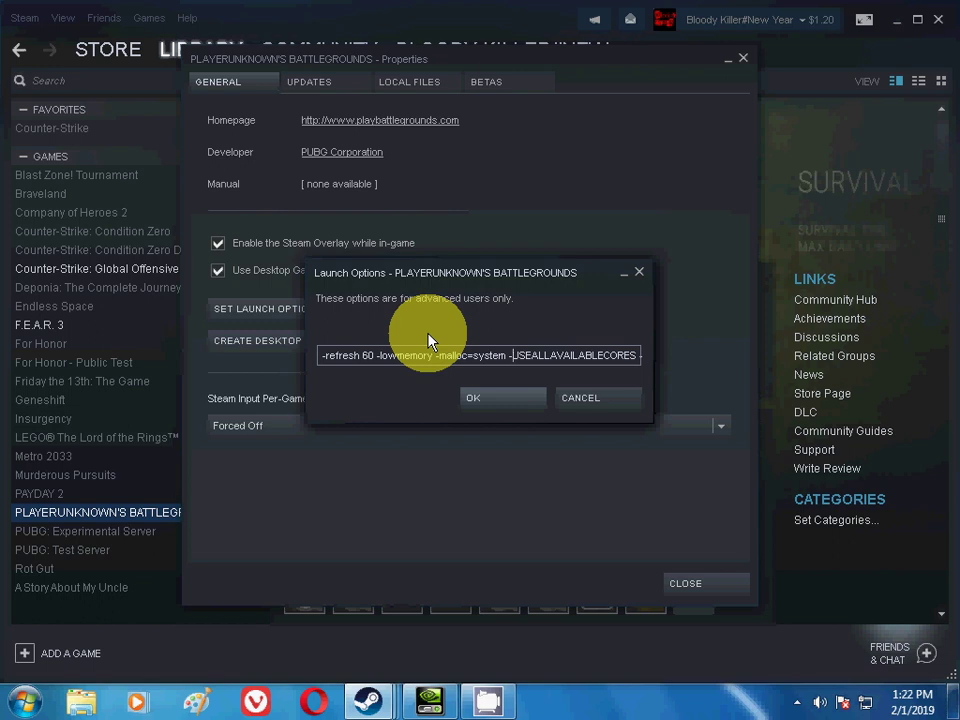
key("End")
type("OSP")
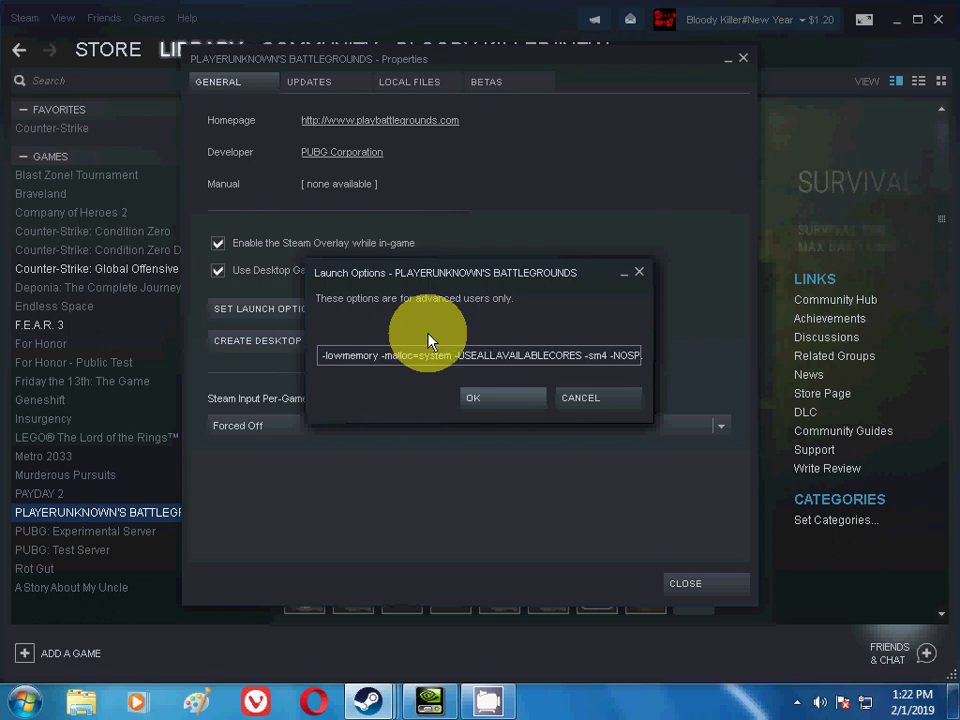
type("LASH -nomansky +mat_antialias 0-force")
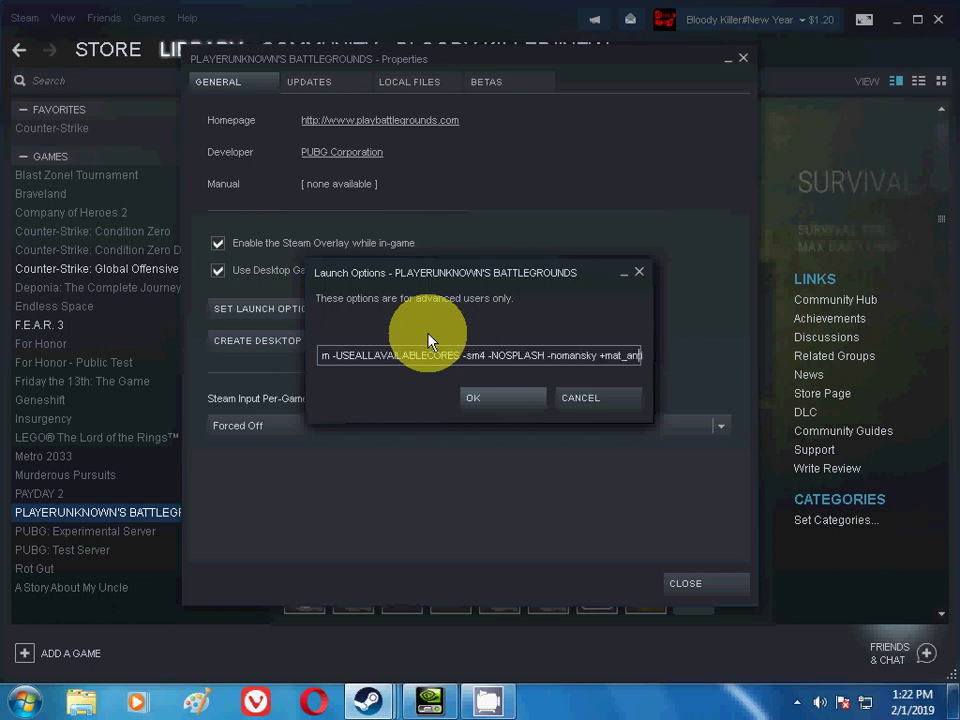
type("-feature-level-11-0")
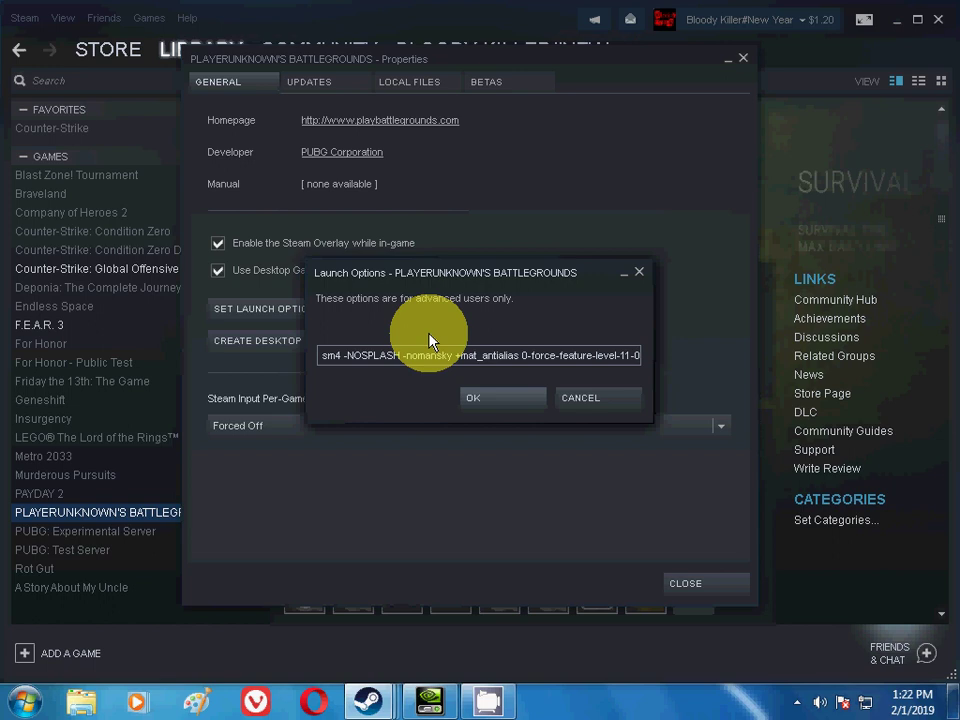
left_click(514, 402)
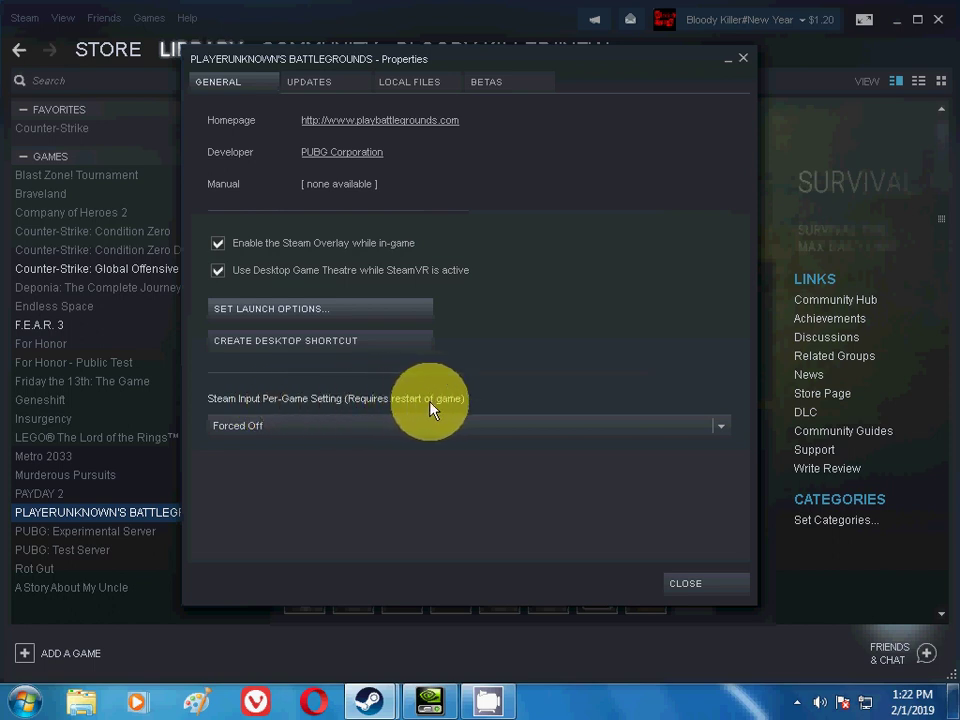
- Set the Steam Input Per-Game Setting to Forced Off and close the game's properties
left_click(723, 427)
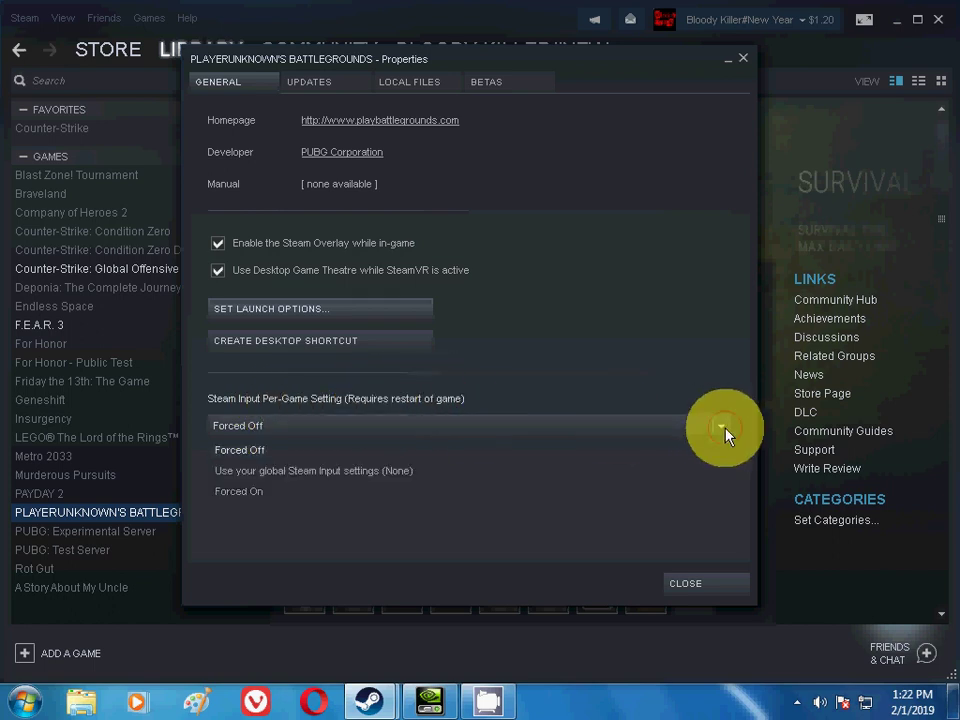
left_click(257, 455)
left_click(700, 587)
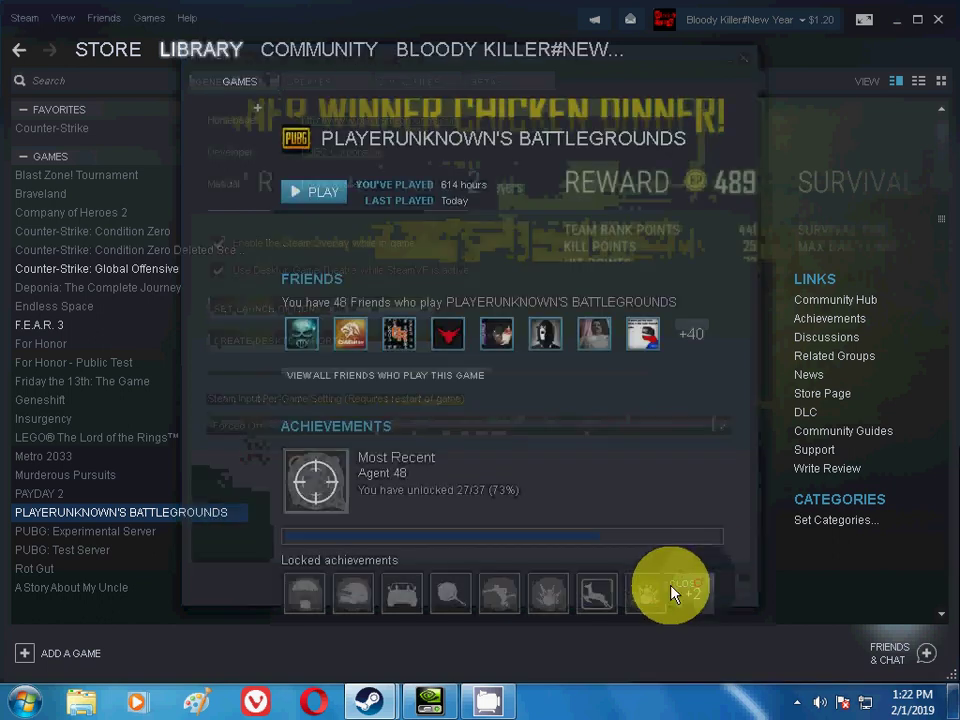
- Minimize Steam, switch to the NVIDIA Control Panel and open the program-specific 3D settings
left_click(388, 703)
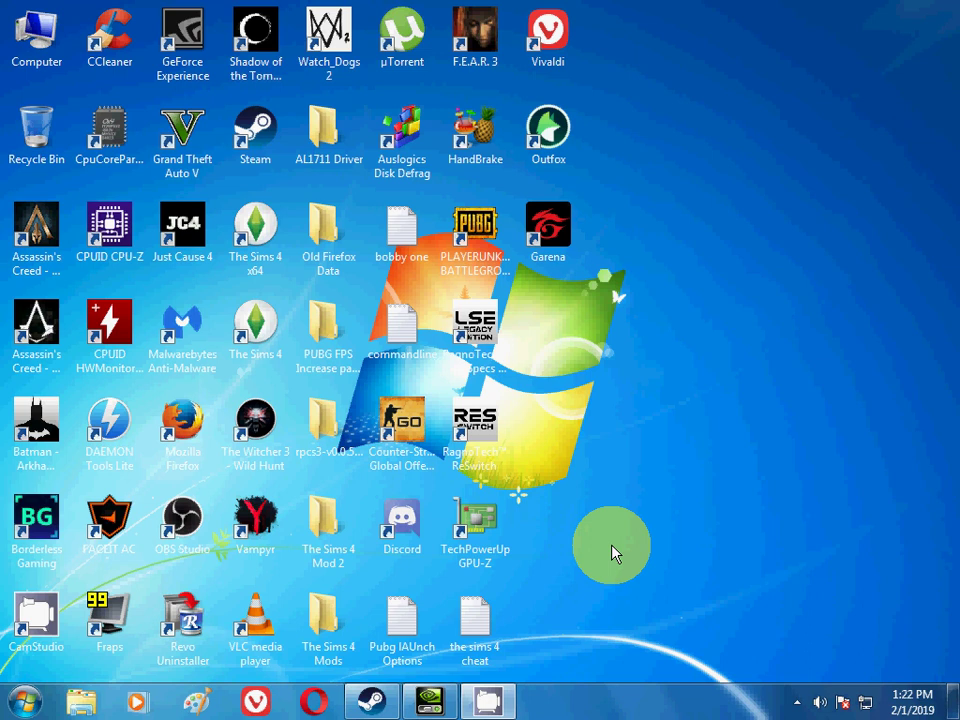
right_click(617, 397)
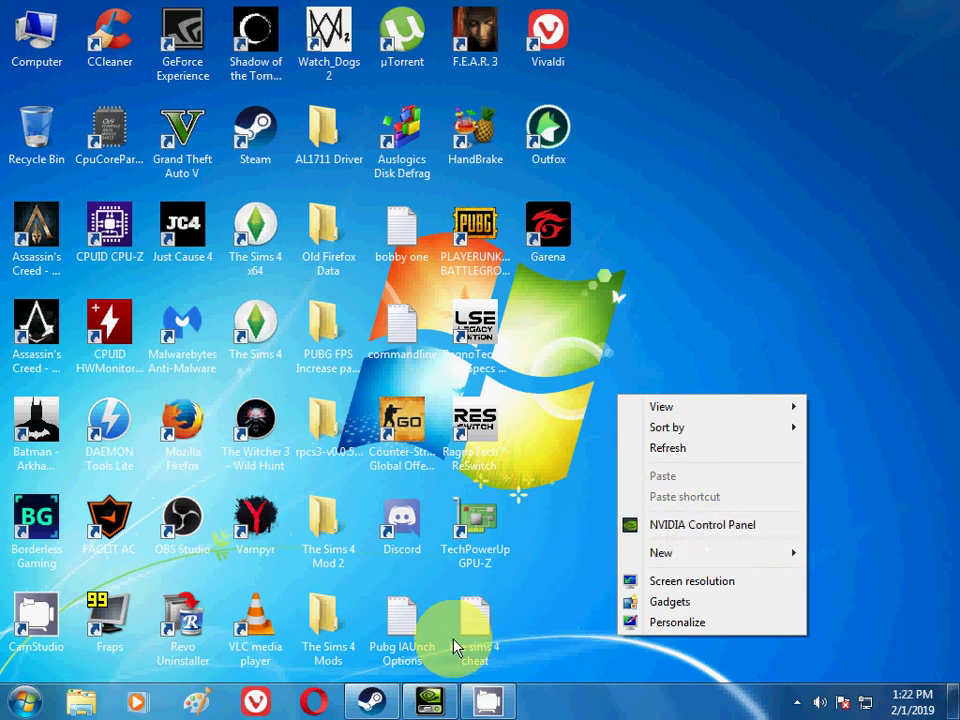
left_click(437, 703)
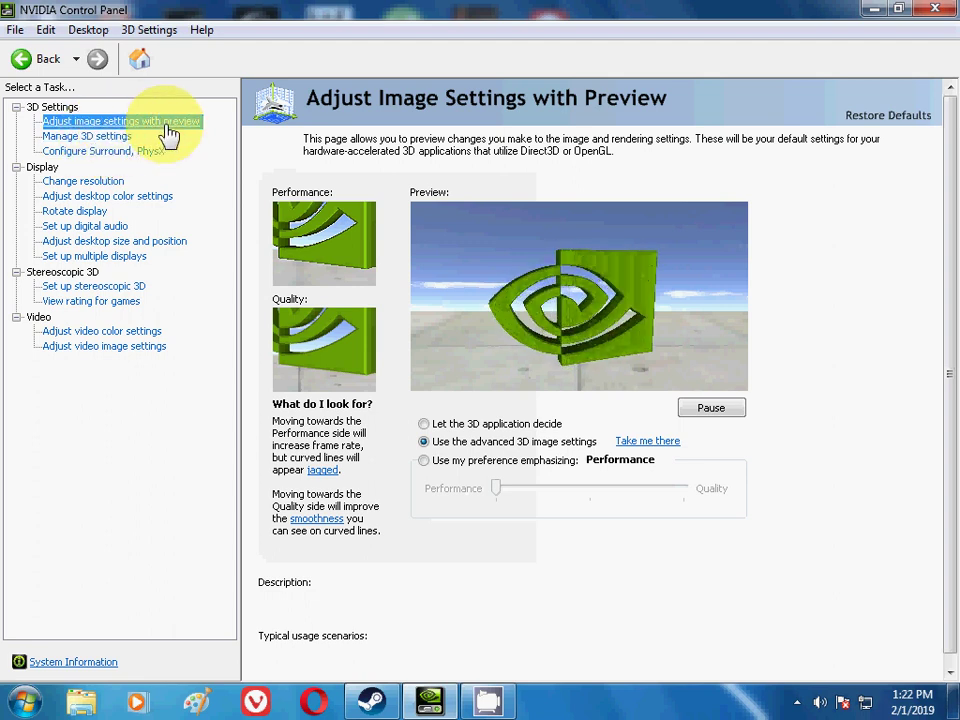
left_click(108, 137)
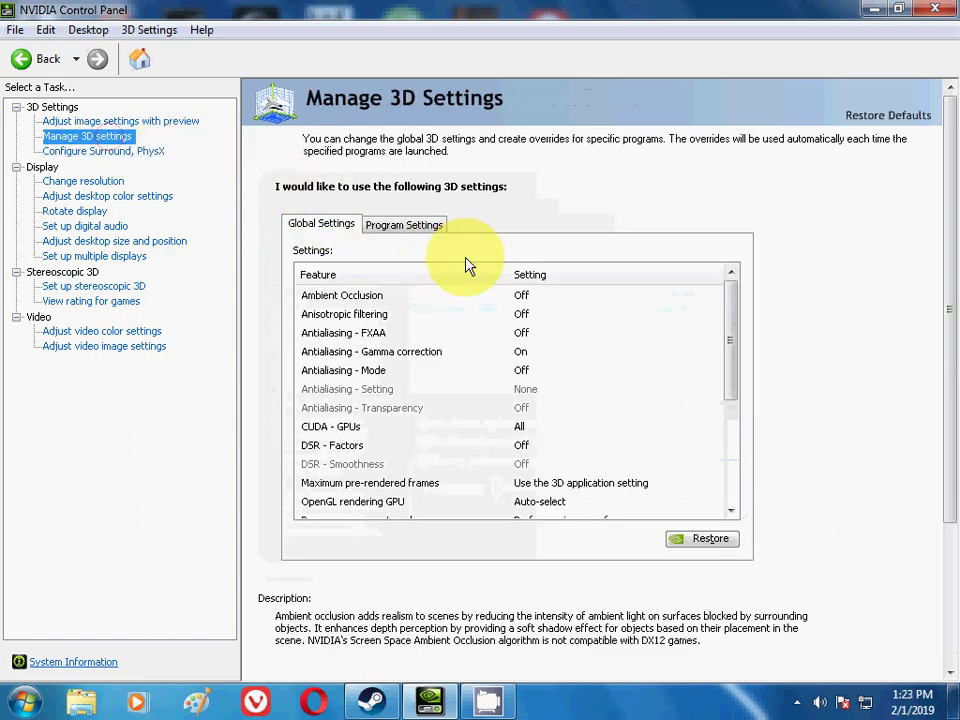
left_click(412, 228)
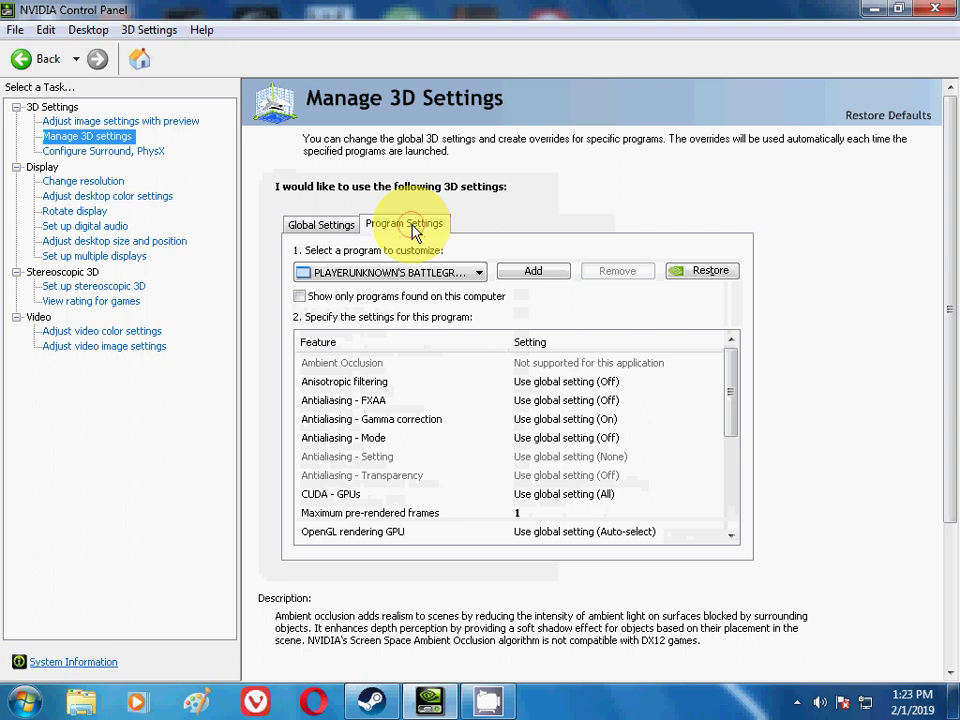
- Set Maximum pre-rendered frames to 1 for PLAYERUNKNOWN'S BATTLEGROUNDS
mouse_move(735, 385)
left_mouse_down()
mouse_move(731, 476)
mouse_move(731, 385)
left_mouse_up()
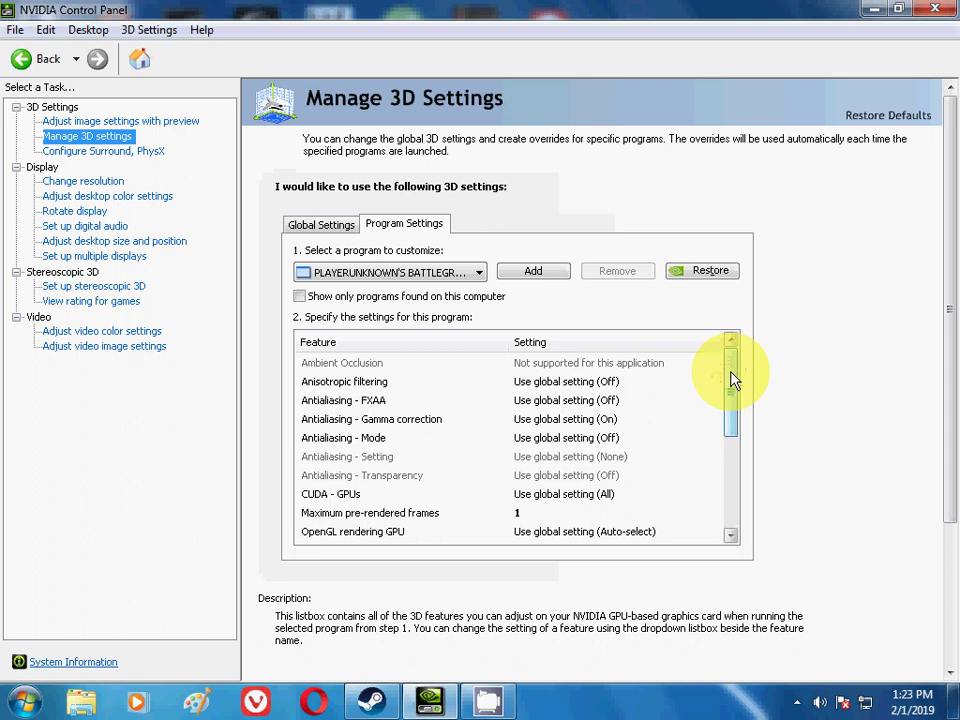
left_click_drag(731, 380, 739, 414)
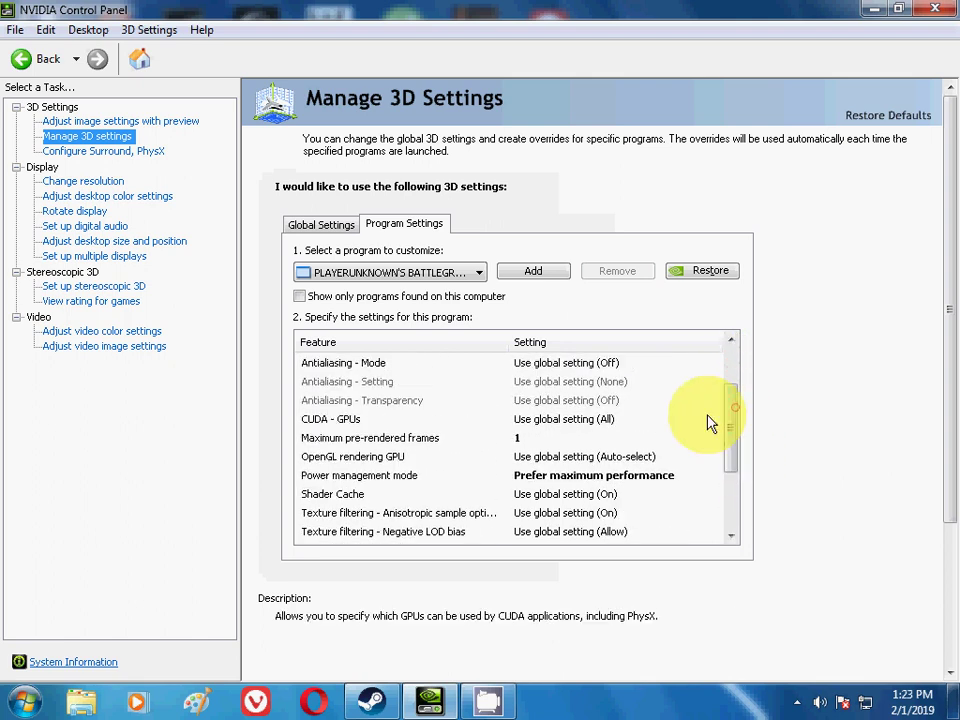
mouse_move(418, 436)
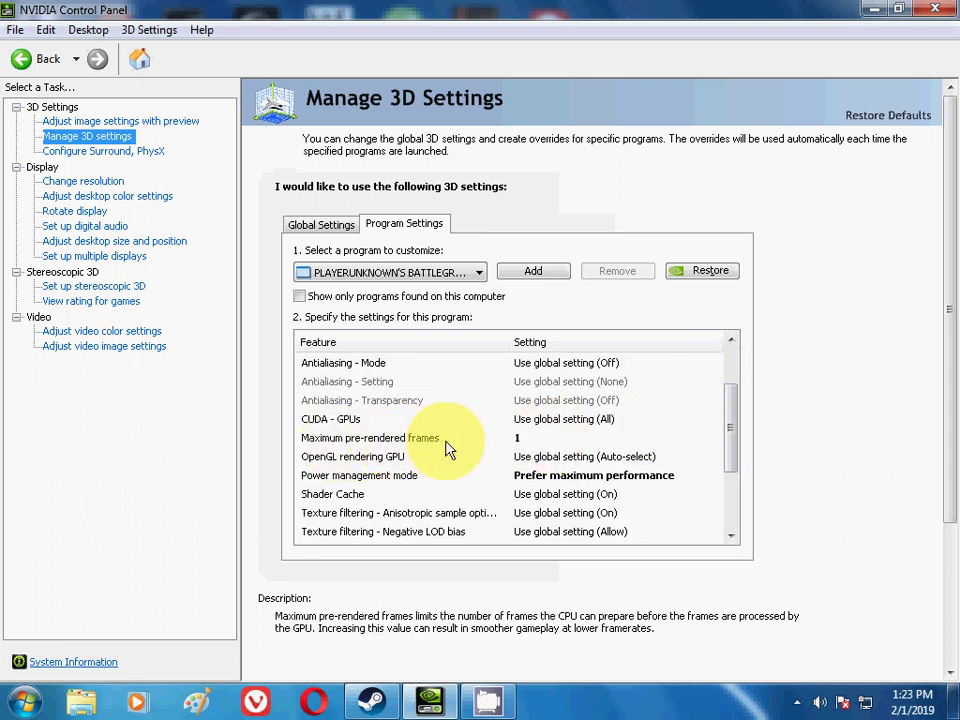
left_click(530, 441)
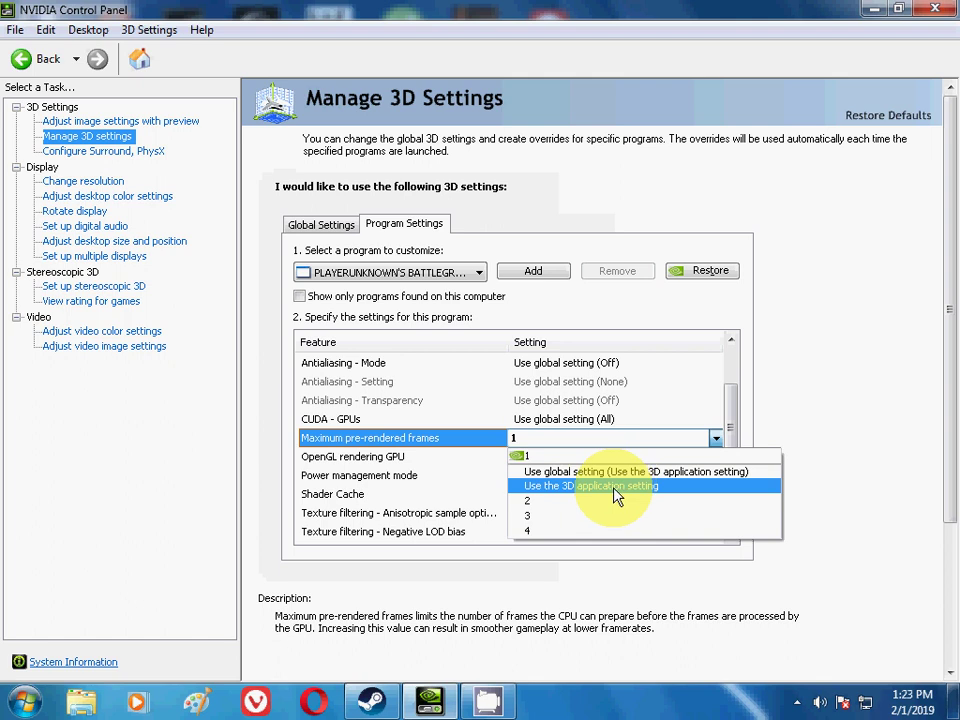
left_click(540, 456)
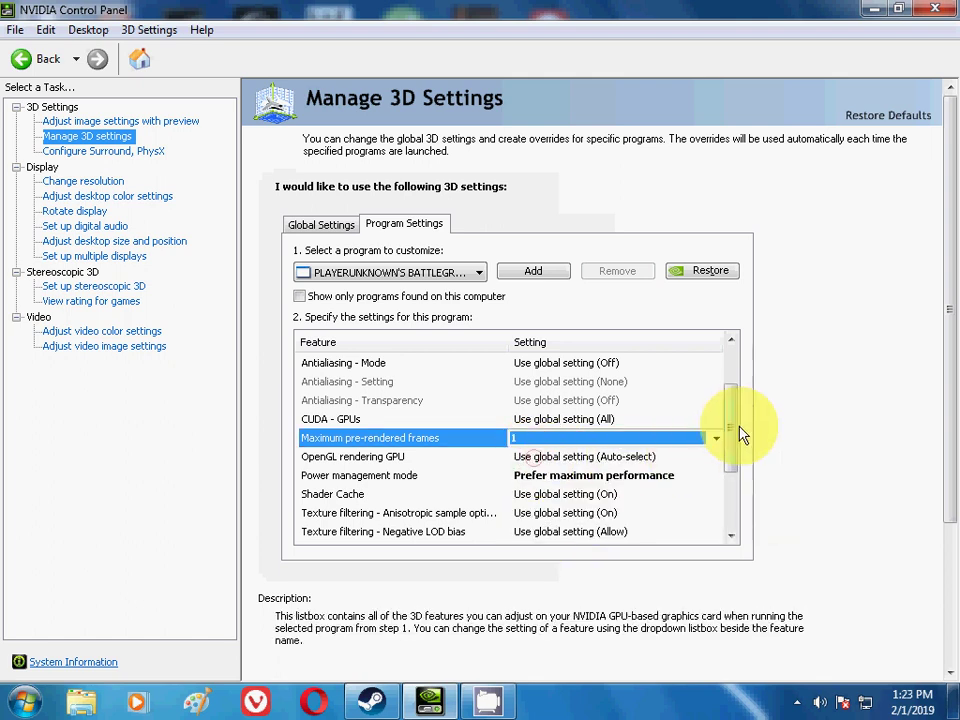
- Set Power management mode to Prefer maximum performance for PLAYERUNKNOWN'S BATTLEGROUNDS
left_click_drag(733, 435, 733, 443)
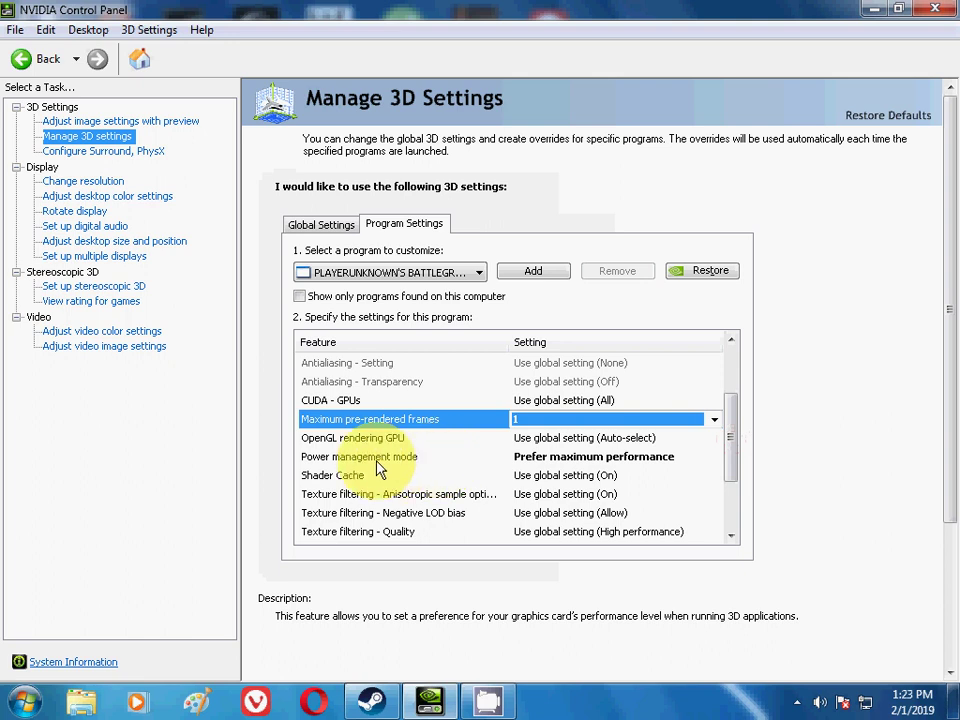
left_click(560, 456)
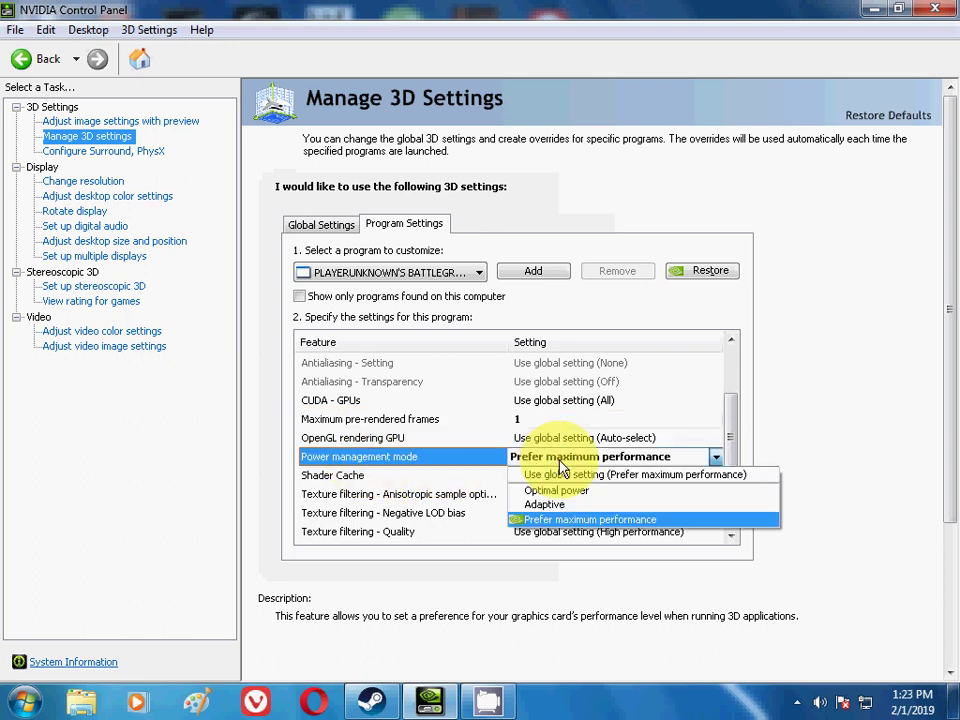
left_click(548, 521)
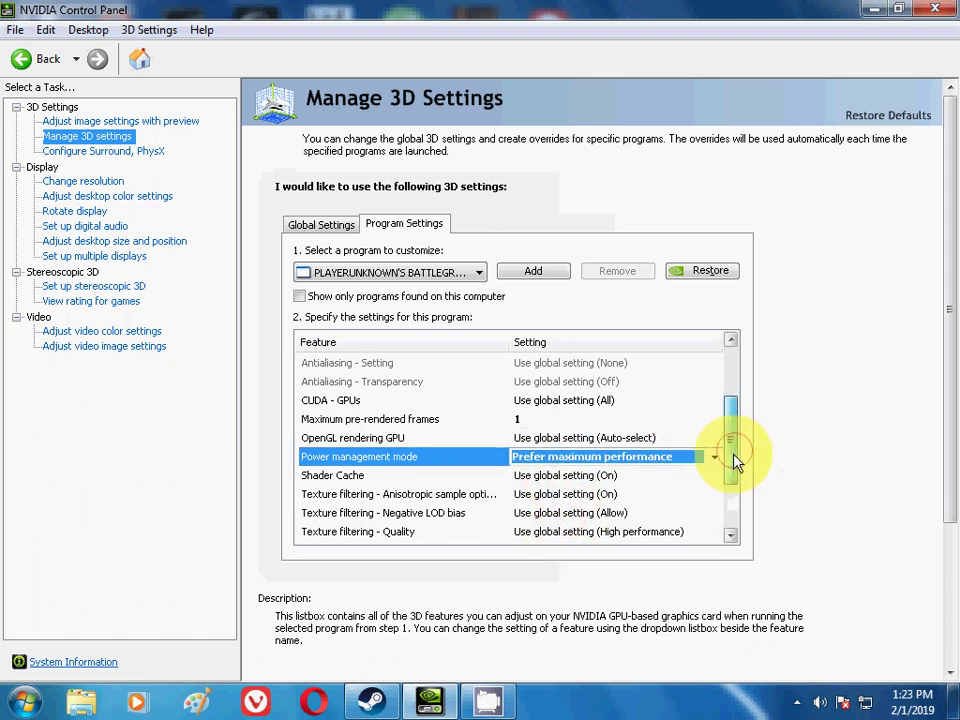
mouse_move(735, 460)
left_mouse_down()
mouse_move(735, 508)
mouse_move(724, 406)
mouse_move(731, 506)
mouse_move(733, 465)
left_mouse_up()
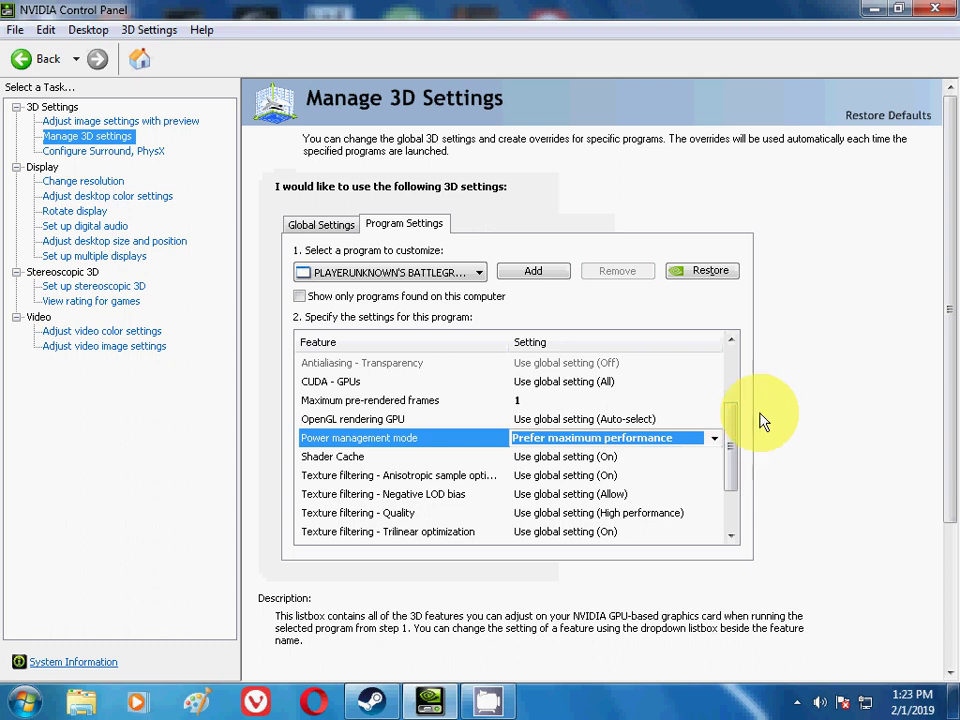
- Add TslGame as a program to customize in the 3D settings and minimize the NVIDIA Control Panel
left_click_drag(737, 435, 738, 380)
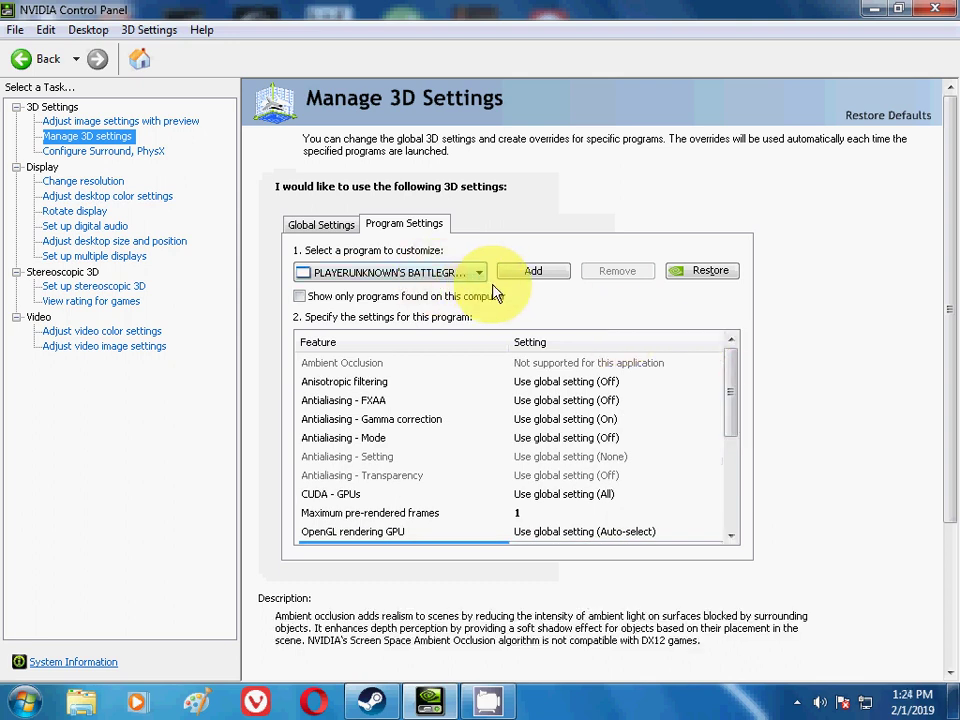
left_click(533, 272)
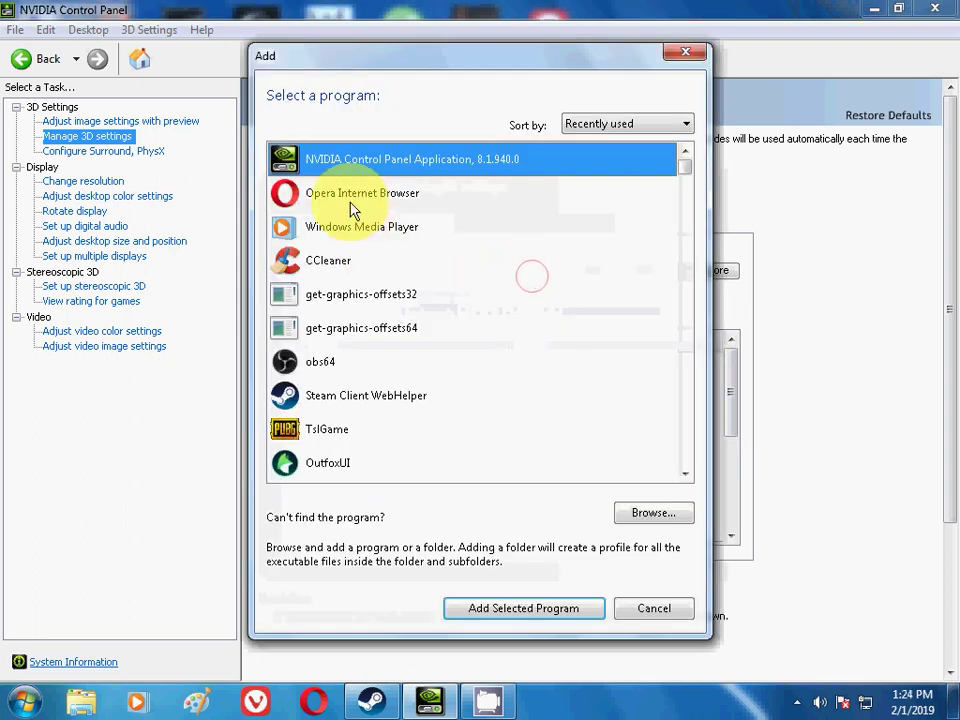
left_click(325, 438)
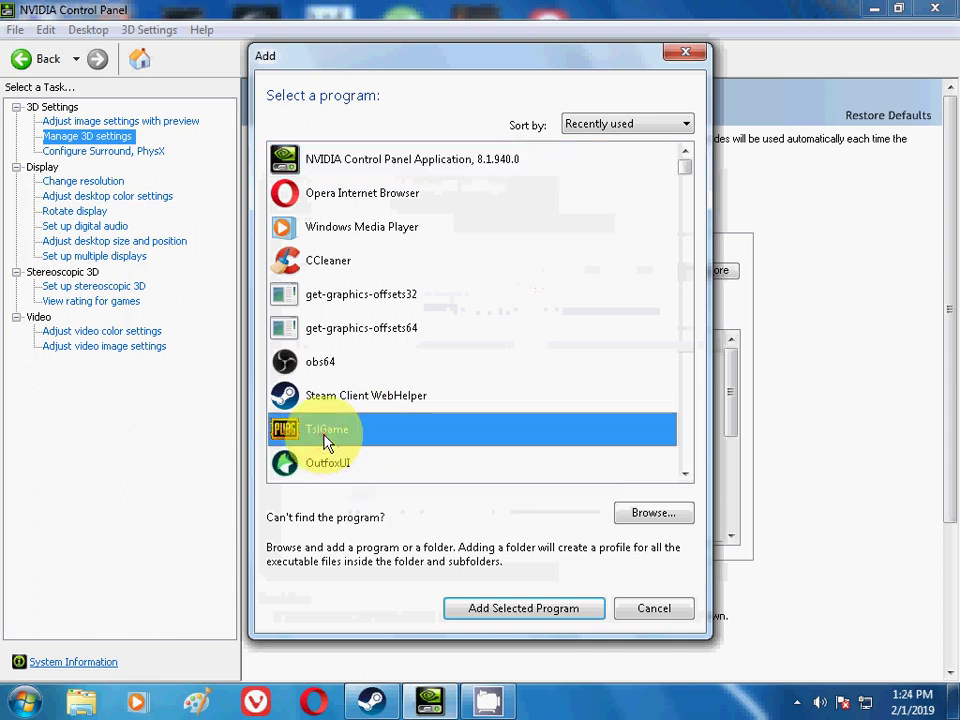
left_click(553, 609)
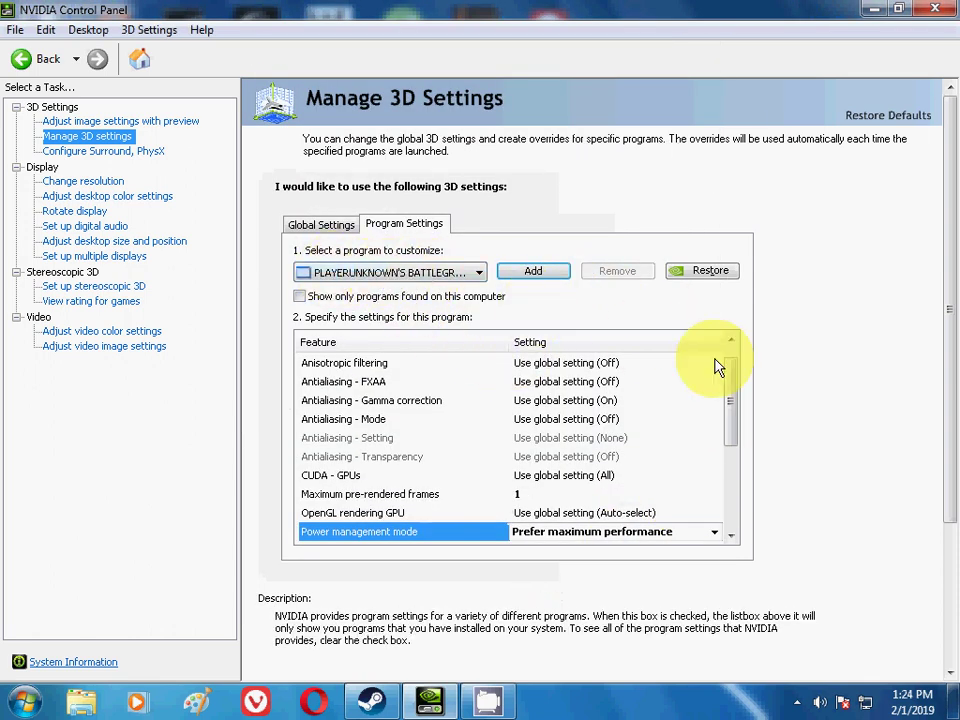
mouse_move(731, 400)
left_mouse_down()
mouse_move(733, 456)
mouse_move(733, 410)
left_mouse_up()
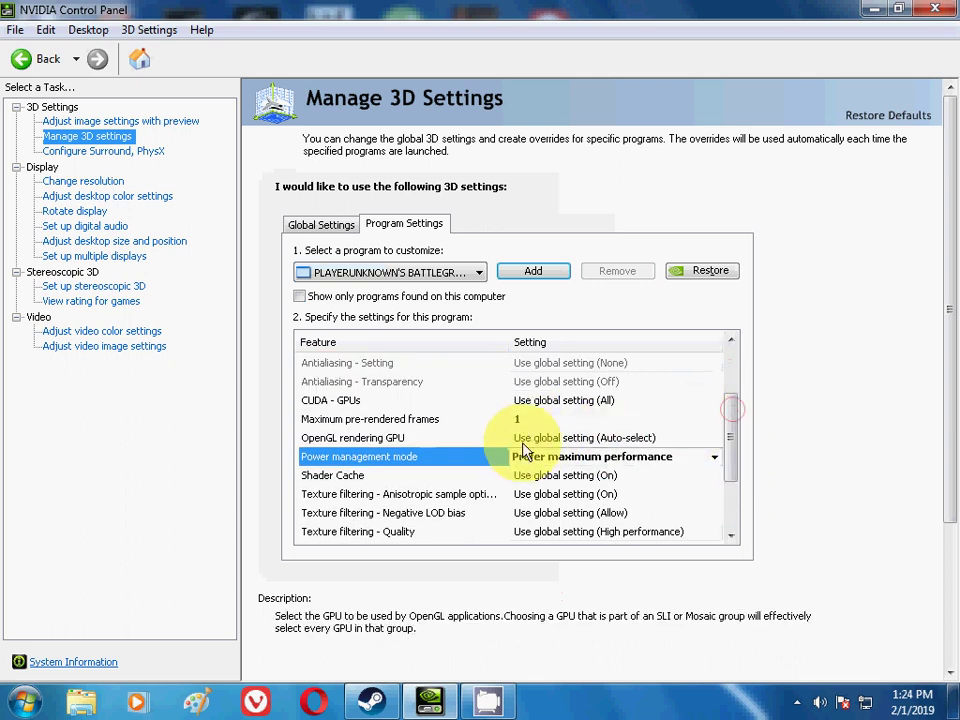
left_click(881, 11)
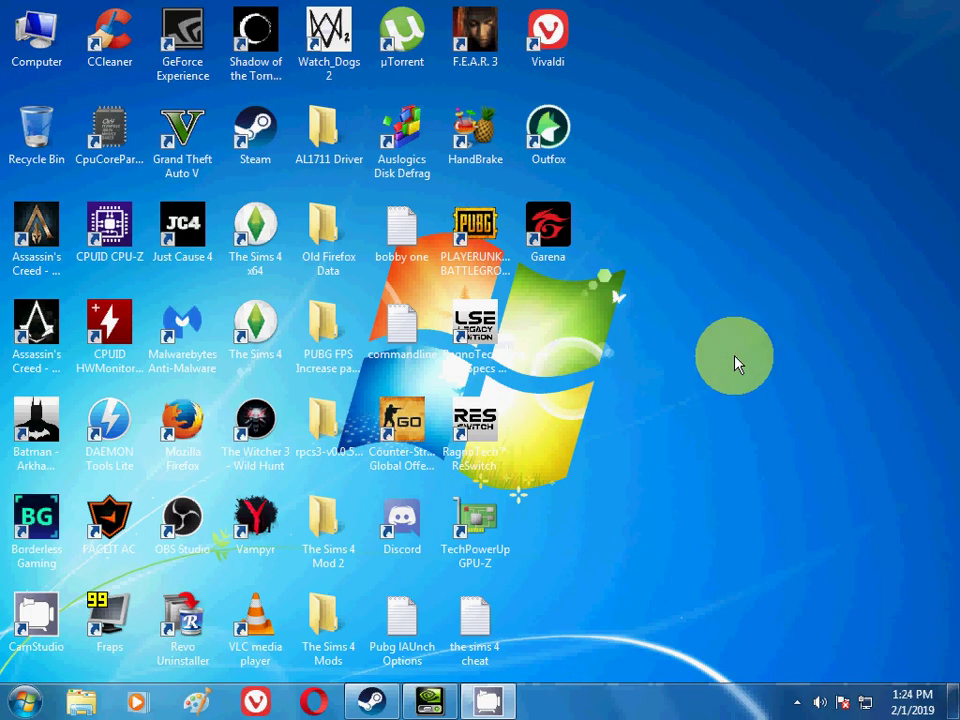